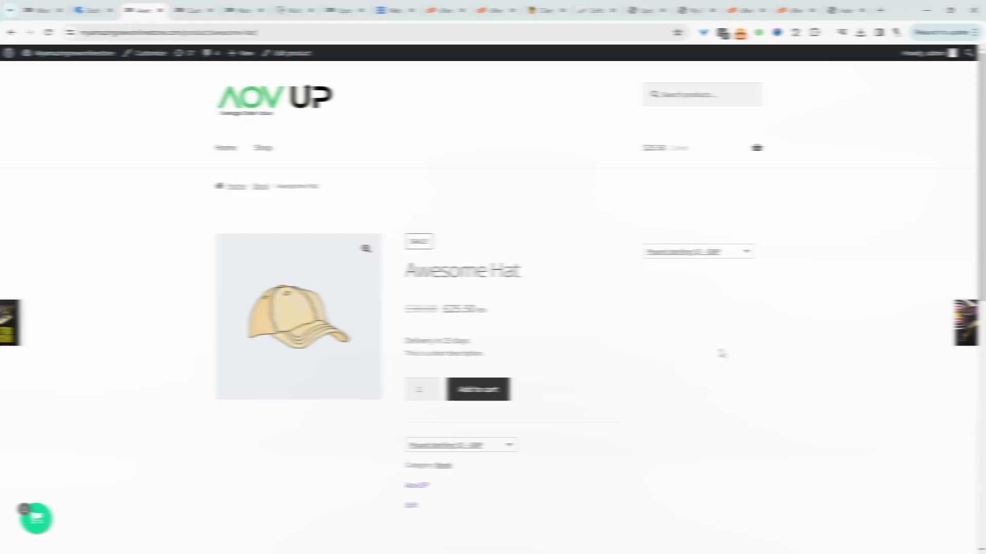
Step: Switch the Awesome Hat prices to US dollars, then view the pound sterling option in the switcher
scroll(529, 380, down, 1)
click(449, 382)
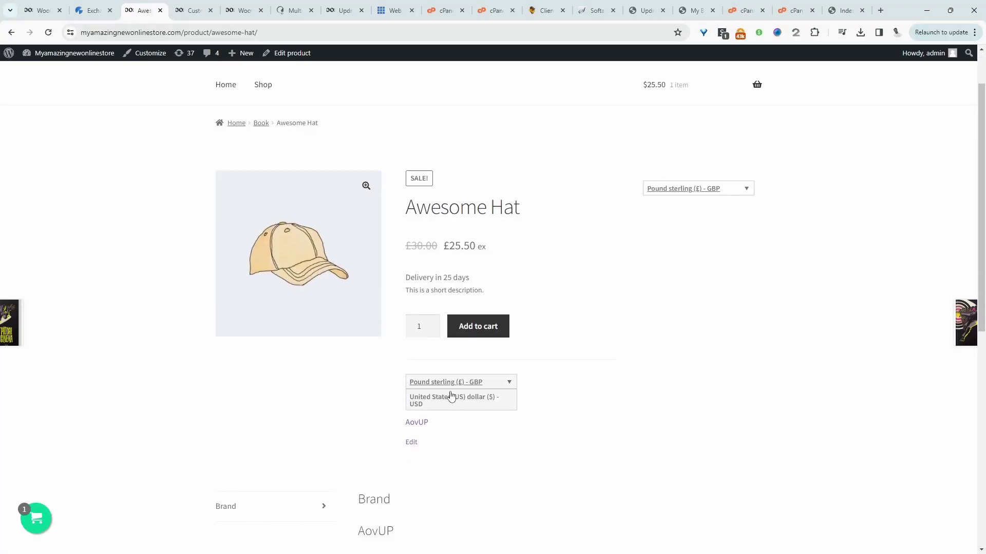
click(453, 400)
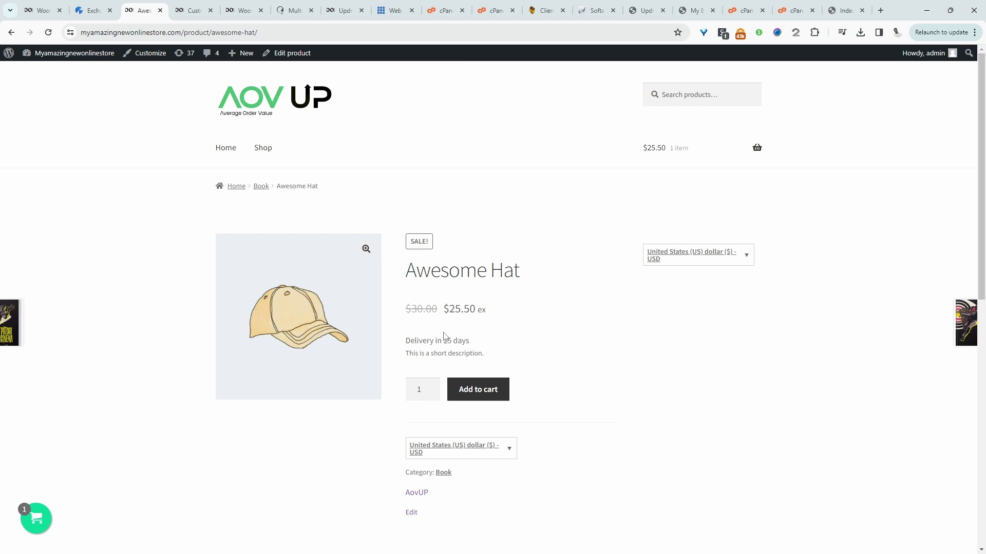
click(723, 258)
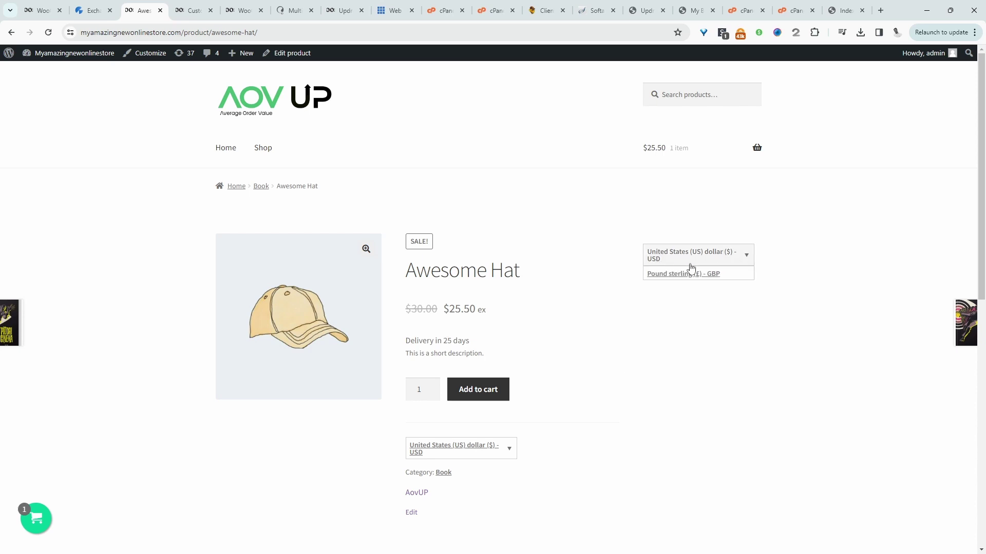
click(708, 253)
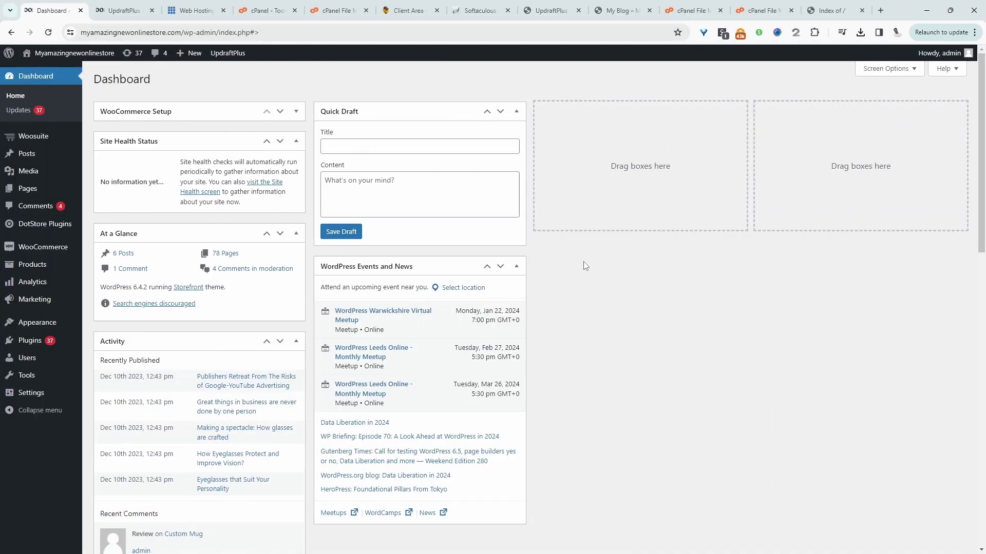
Step: Check the Add New Plugin page, then go to WooCommerce Multilingual & Multicurrency settings
mouse_move(62, 340)
click(110, 358)
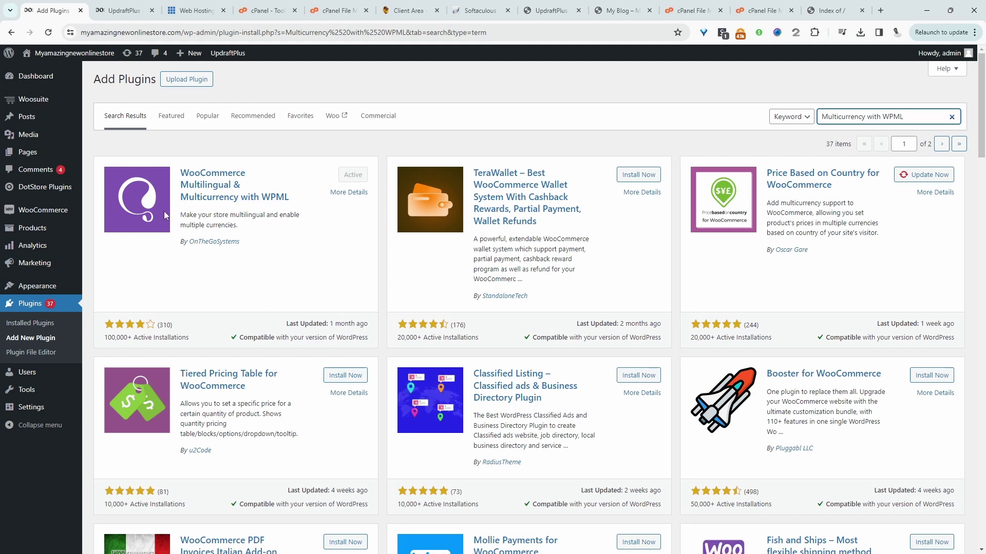
mouse_move(52, 210)
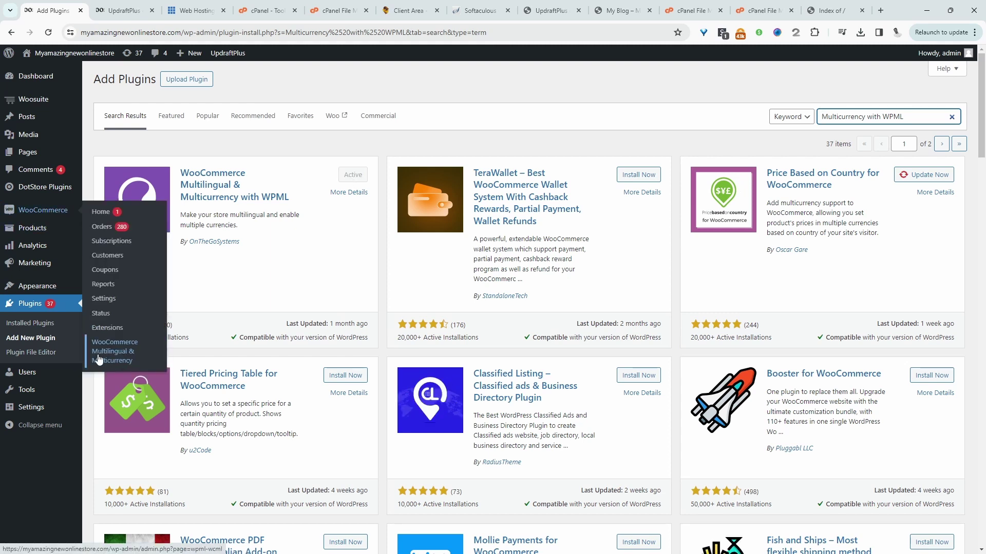
click(131, 360)
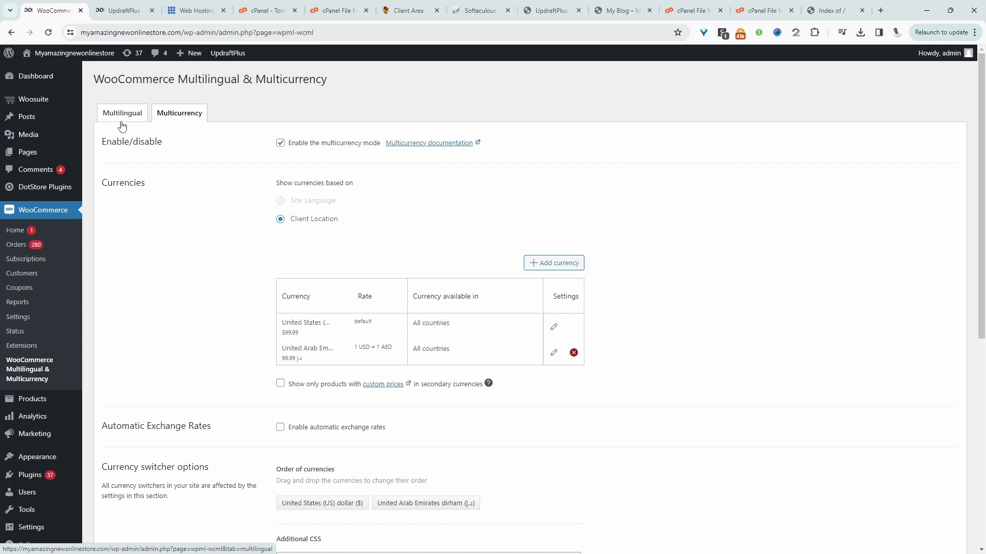
Step: Toggle multicurrency mode off and back on, then delete the United Arab Emirates dirham row
click(280, 143)
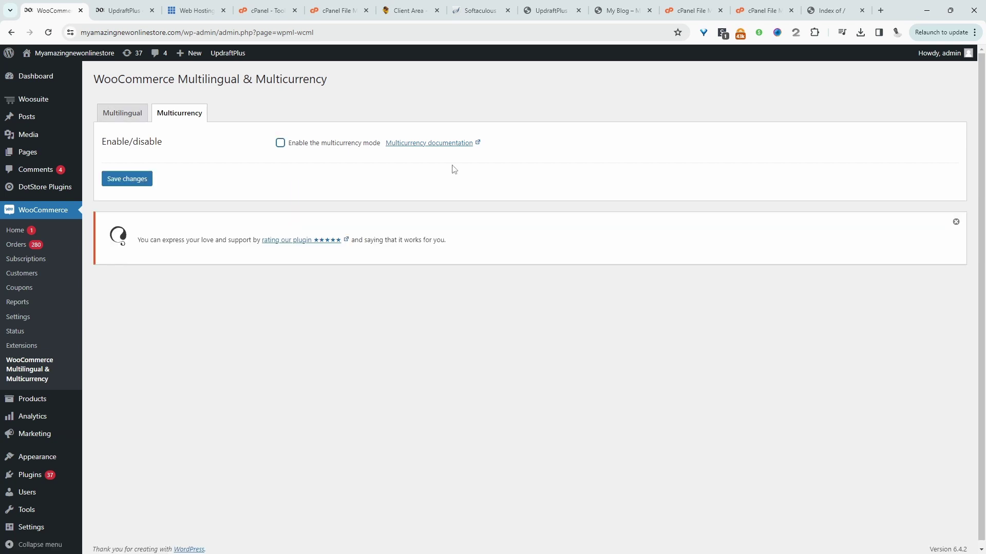
click(281, 143)
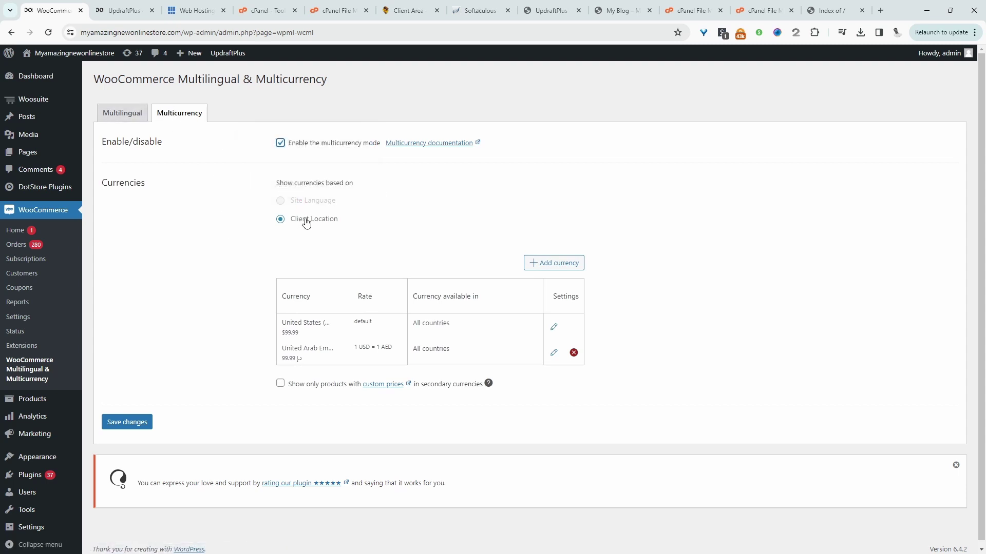
mouse_move(282, 202)
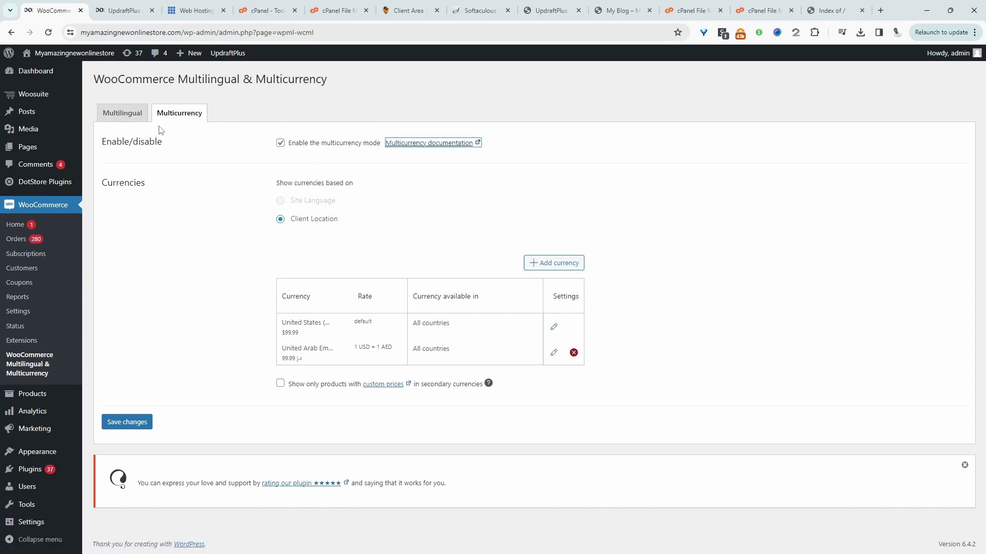
mouse_move(332, 201)
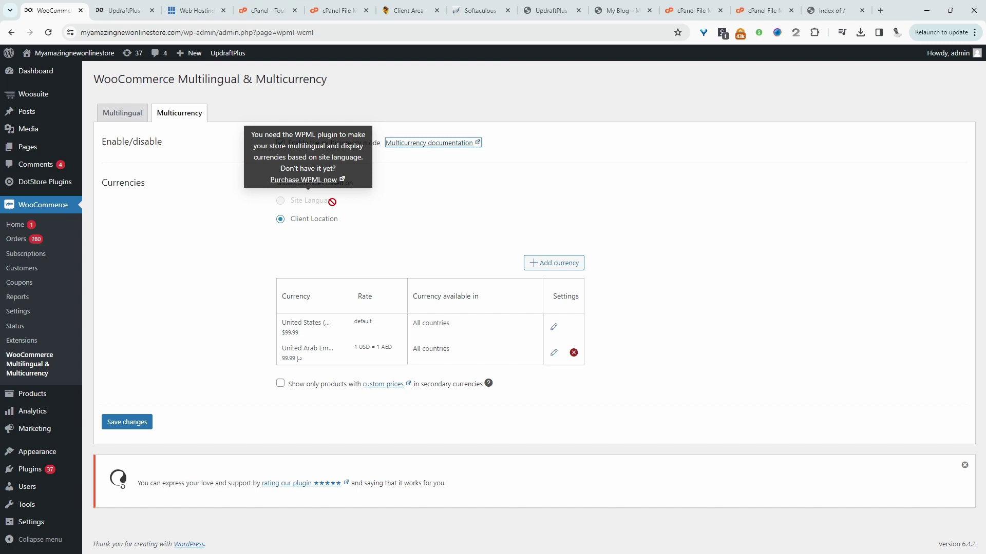
click(574, 352)
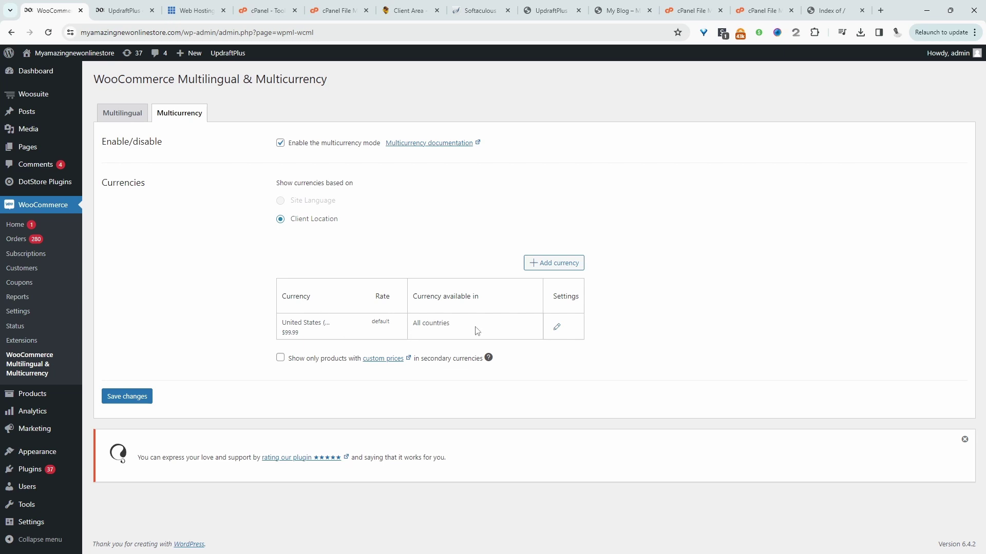
Step: Add a new currency by searching 'poun', choosing Pound sterling, available in all countries
click(562, 262)
click(544, 119)
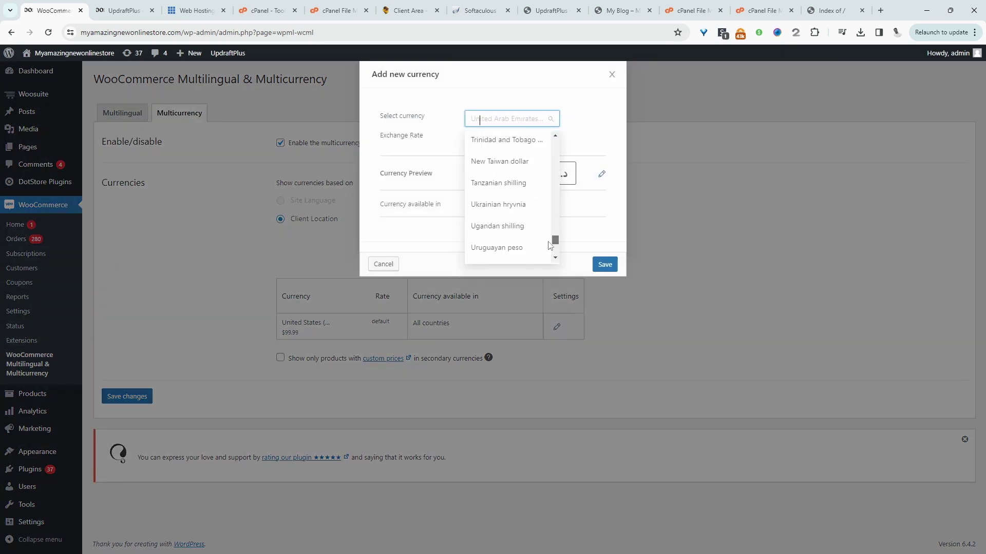
mouse_move(552, 242)
mouse_down()
mouse_move(552, 161)
mouse_move(563, 171)
mouse_move(535, 242)
mouse_up()
scroll(533, 222, up, 15)
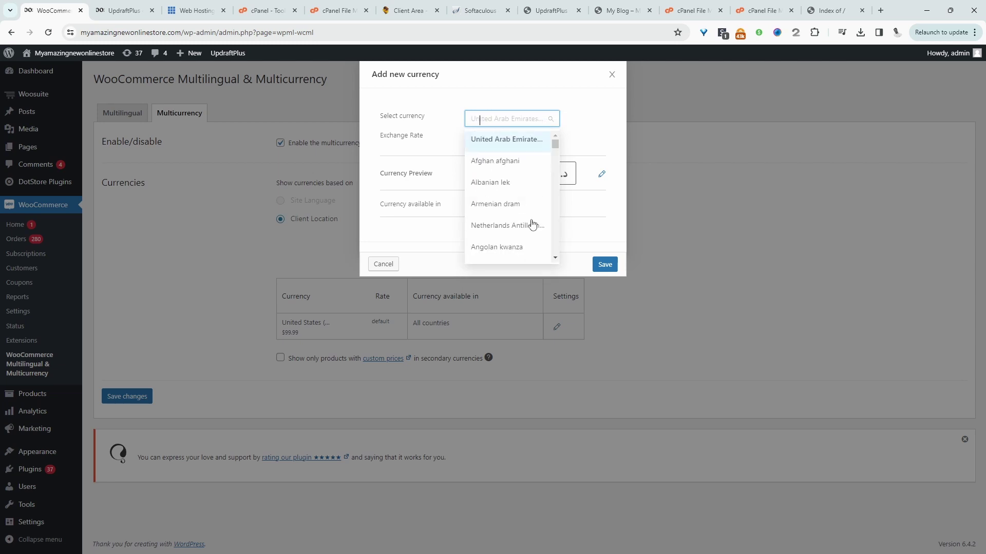
text(poun)
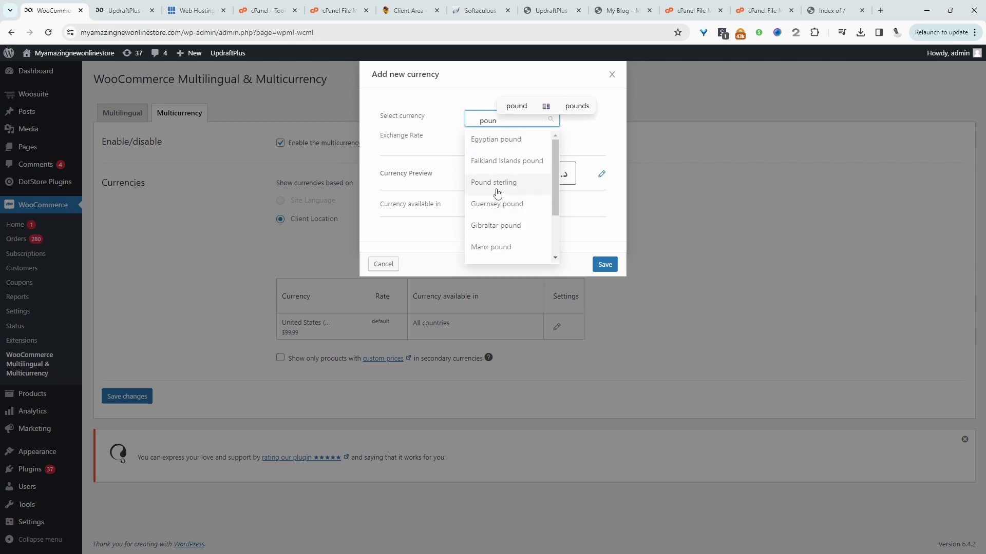
click(497, 192)
click(511, 204)
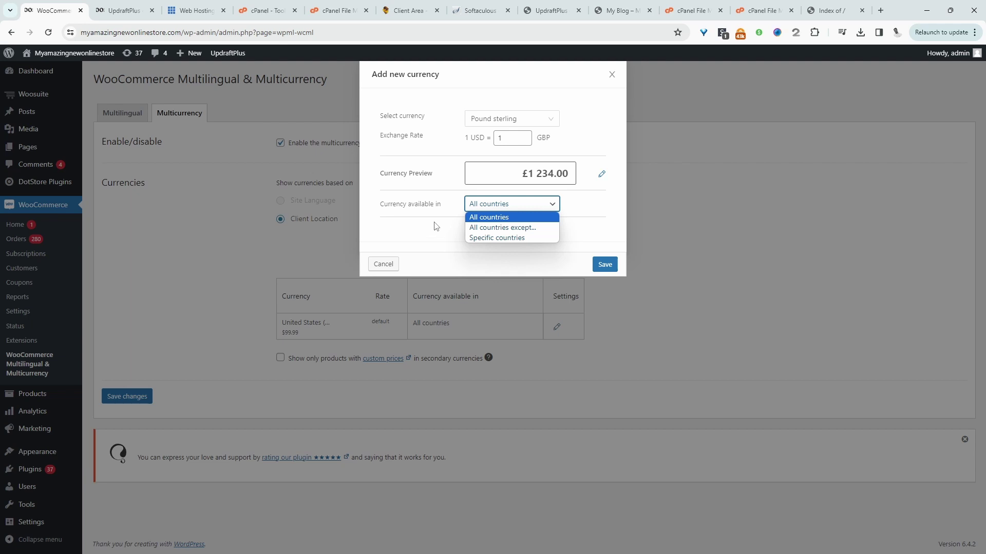
click(515, 218)
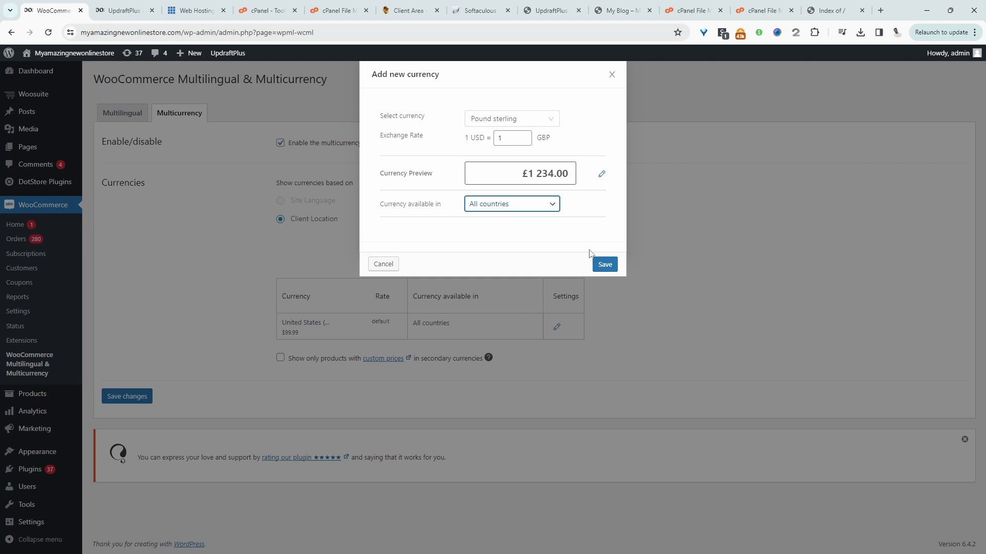
click(512, 204)
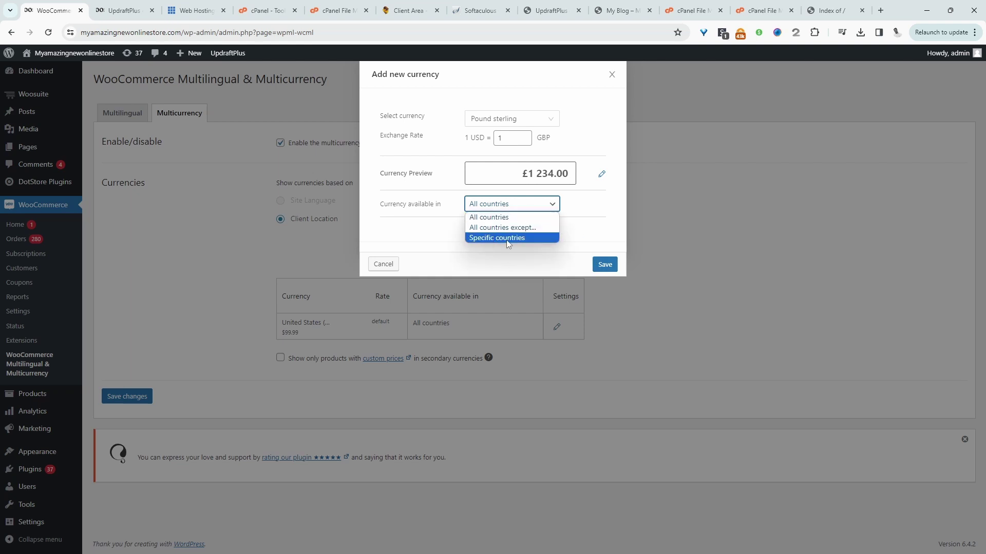
Step: Save Pound sterling and enable automatic exchange rates from the Exchange rates API source
click(605, 265)
scroll(278, 318, down, 2)
click(280, 307)
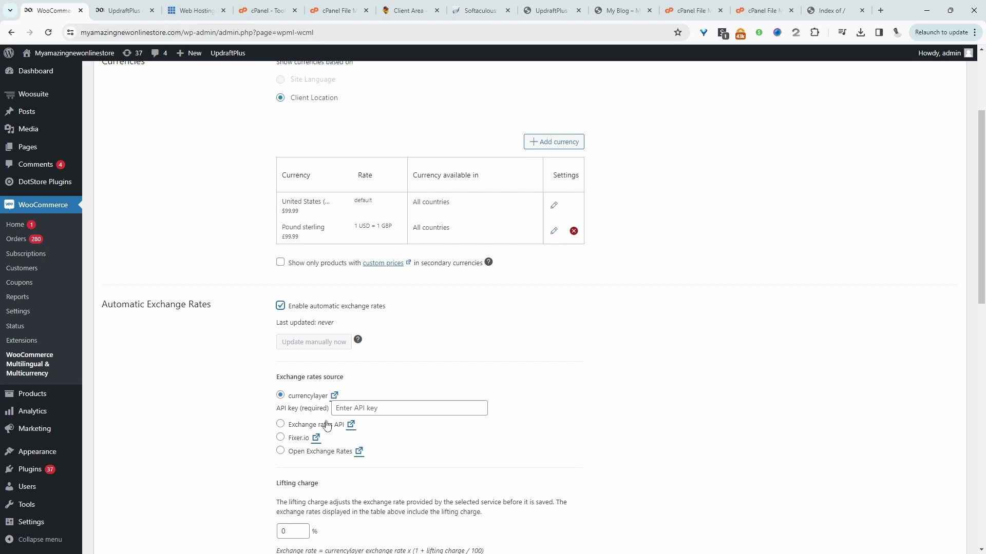
click(280, 424)
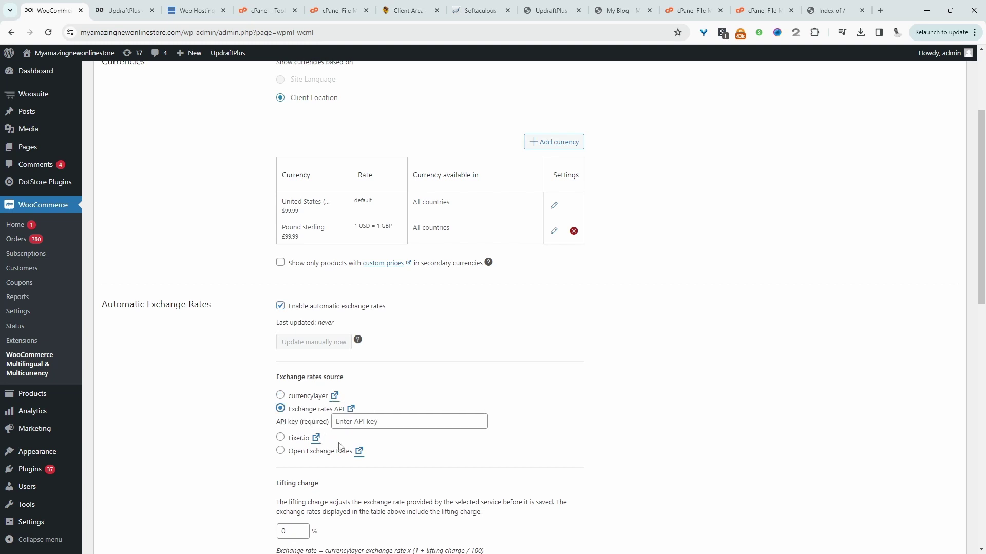
Step: View the exchangeratesapi.io website in a new tab, then return to the settings
click(351, 410)
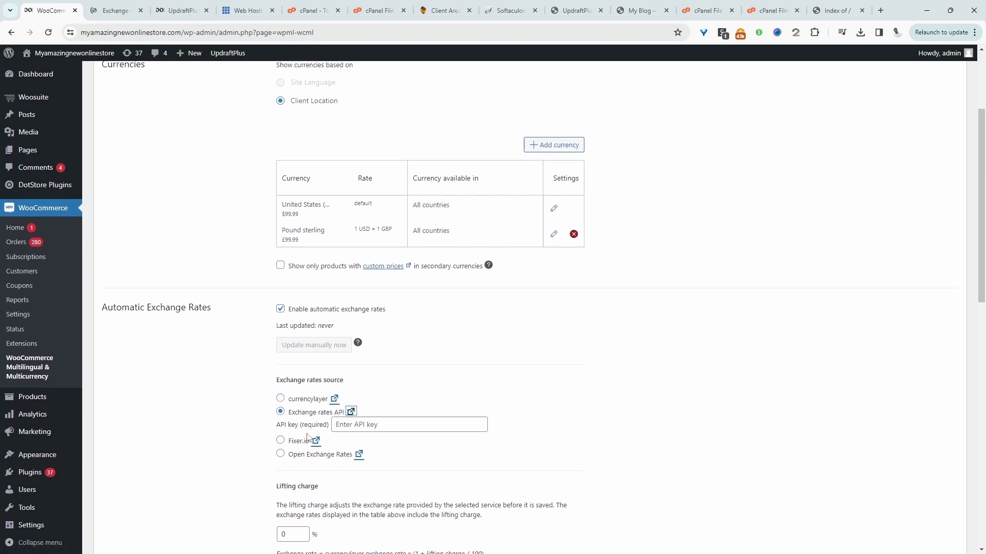
click(111, 6)
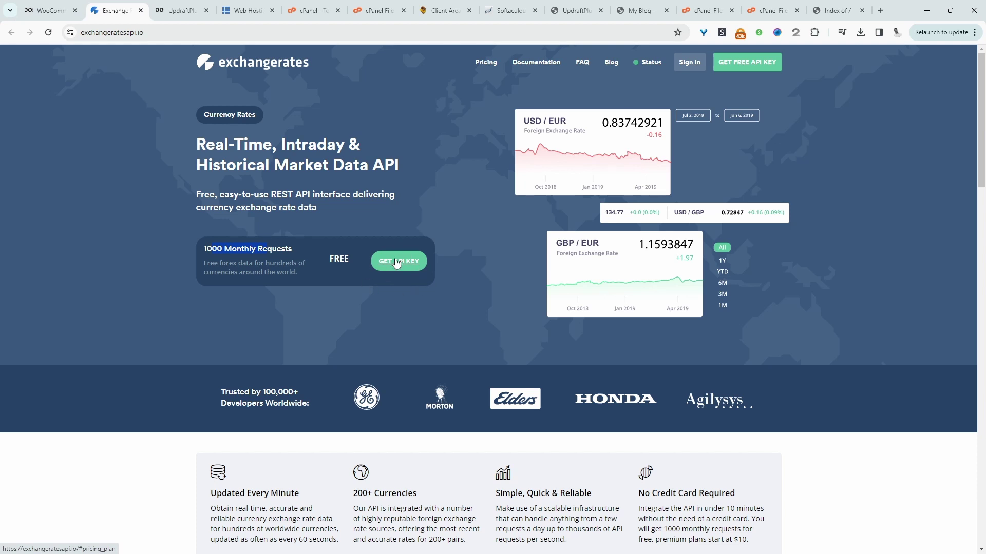
key(ctrl+shift+Tab)
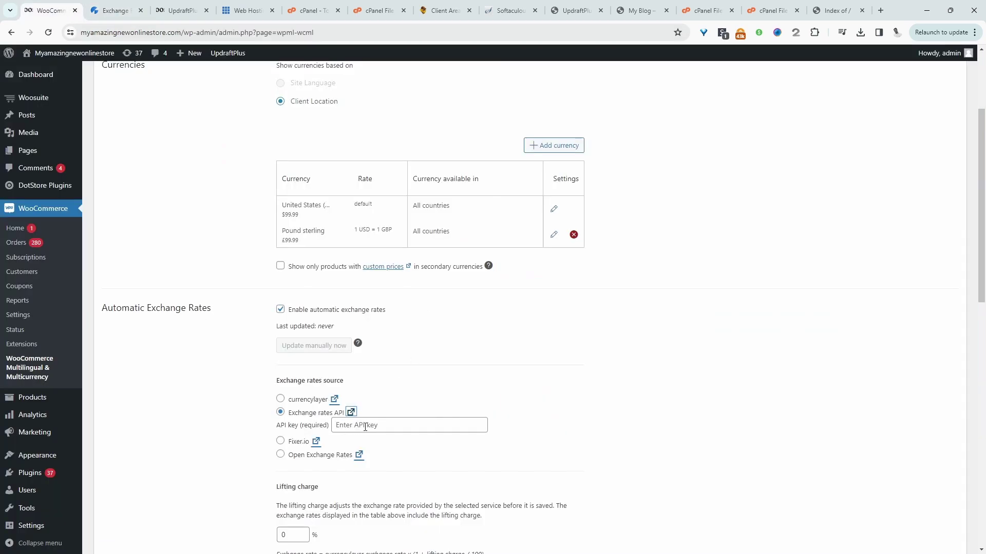
Step: Turn off automatic exchange rates and move Pound sterling ahead of US dollar
scroll(281, 170, down, 3)
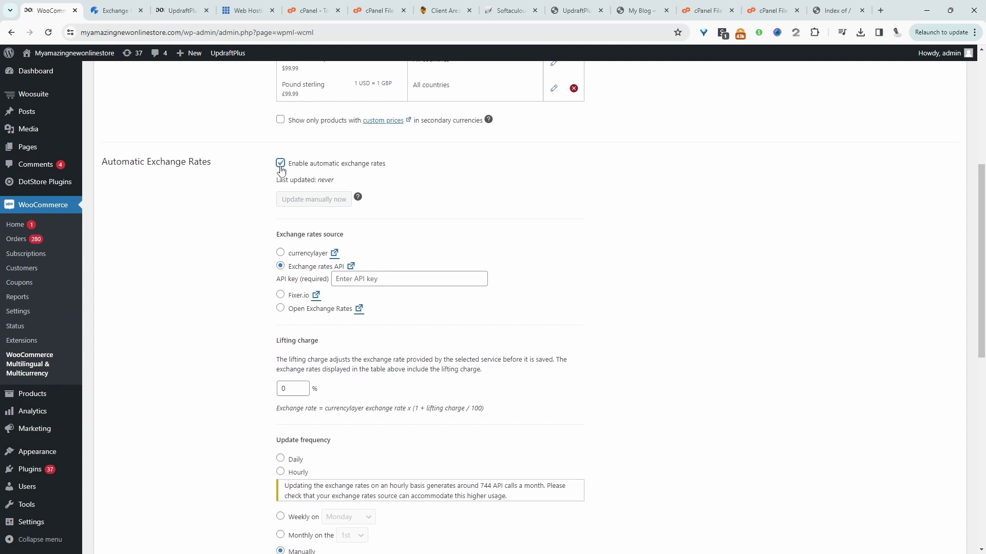
click(280, 164)
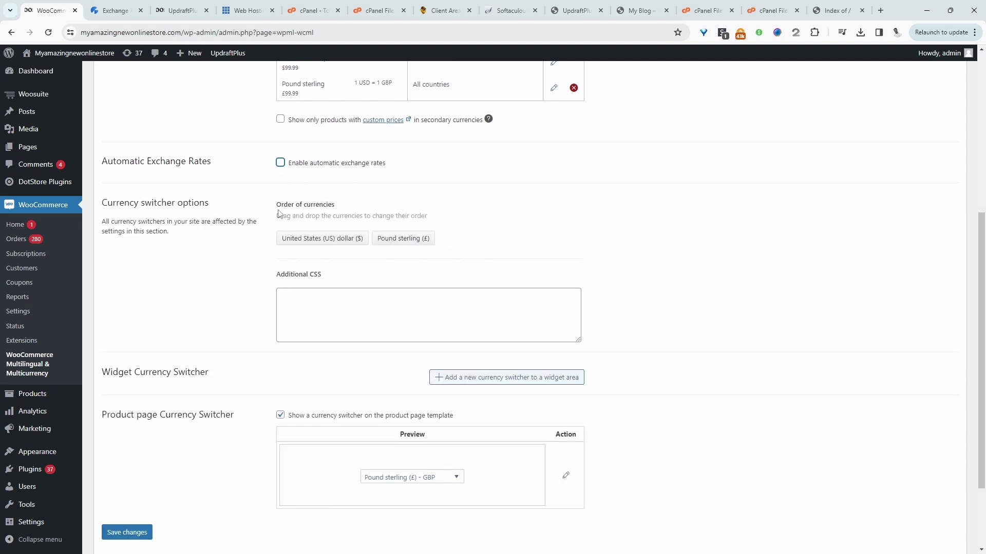
drag(405, 240, 283, 242)
Step: Preview the currency switcher's options and save the multicurrency settings
scroll(398, 241, down, 2)
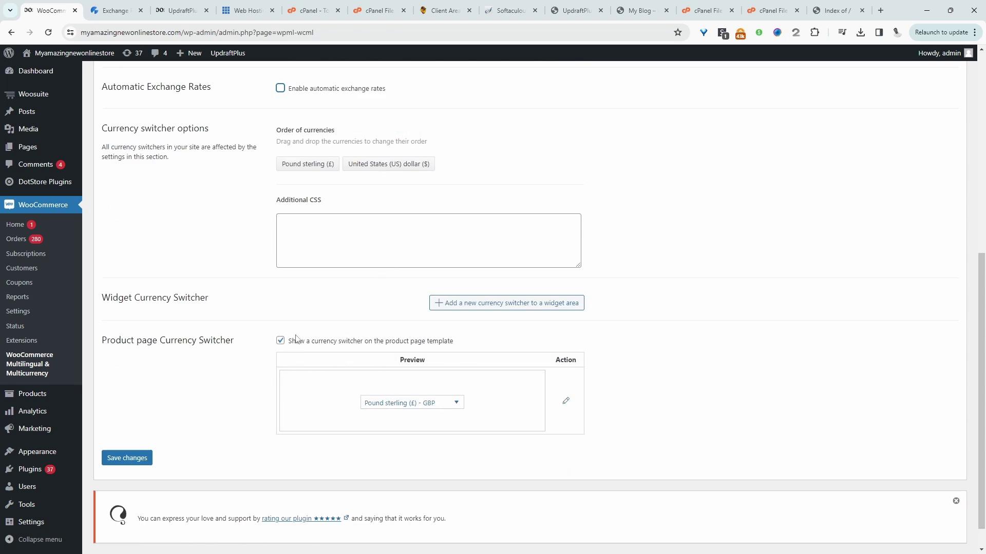
click(425, 404)
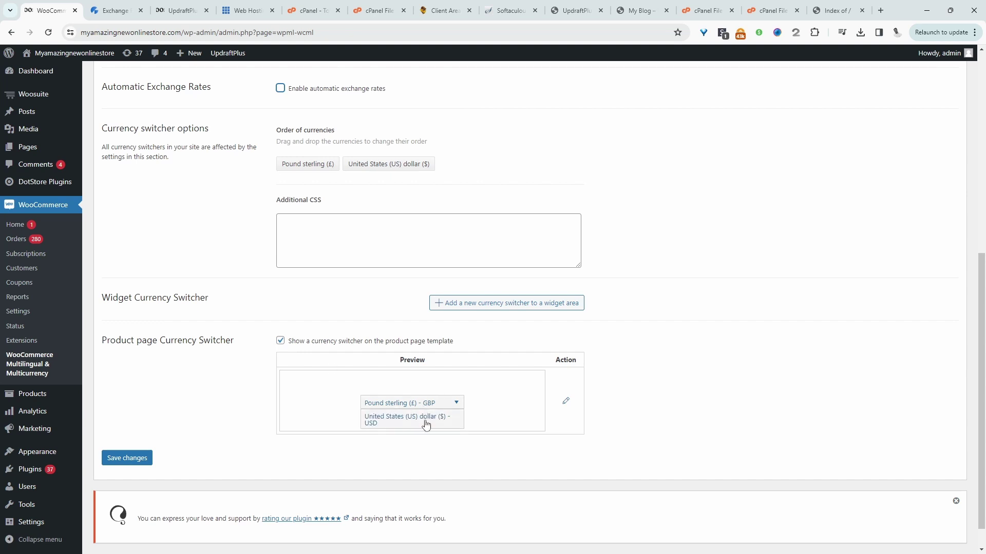
click(442, 403)
click(402, 406)
click(128, 458)
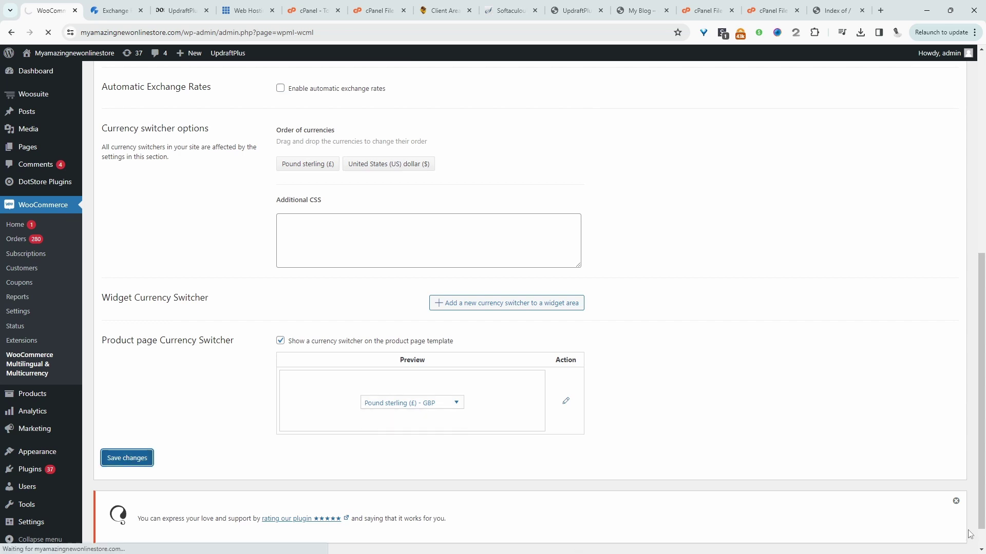
ctrl+click(48, 84)
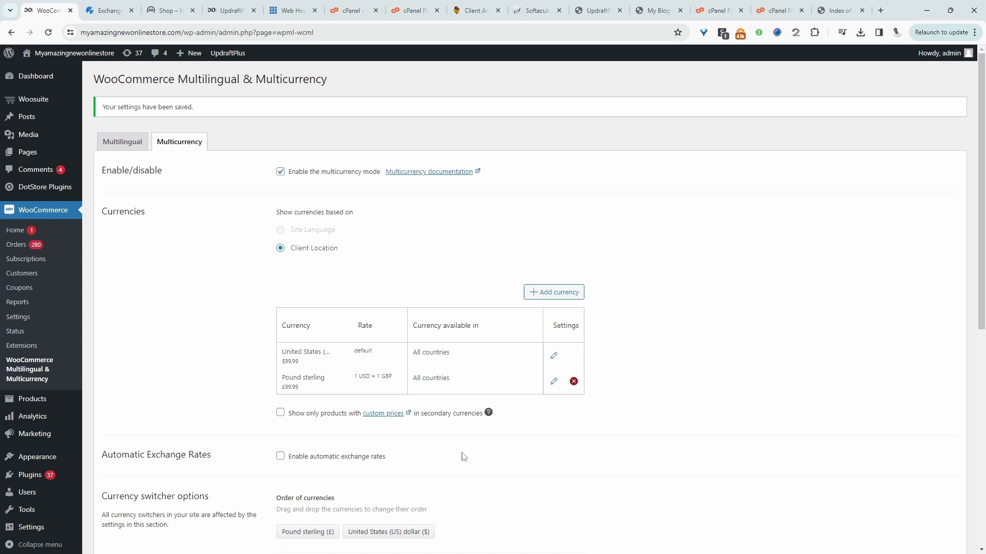
Step: Open WooCommerce Settings in a new tab and view its Integration (MaxMind geolocation) settings
scroll(459, 475, down, 3)
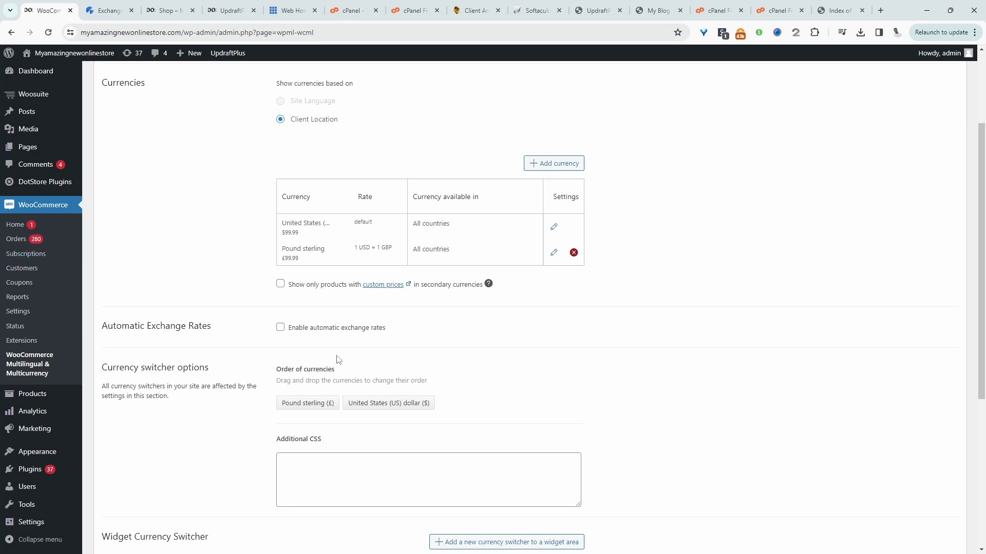
scroll(561, 374, down, 4)
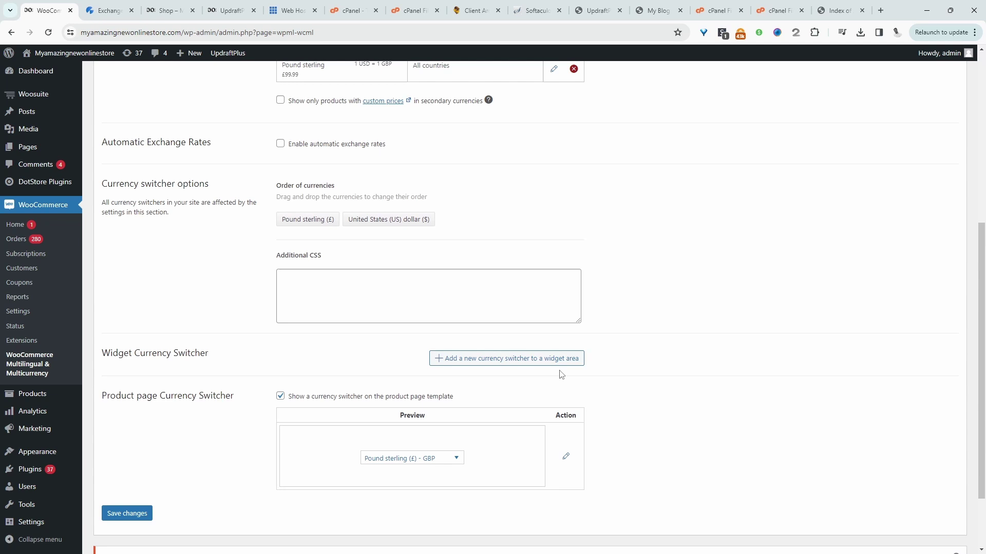
scroll(266, 319, up, 1)
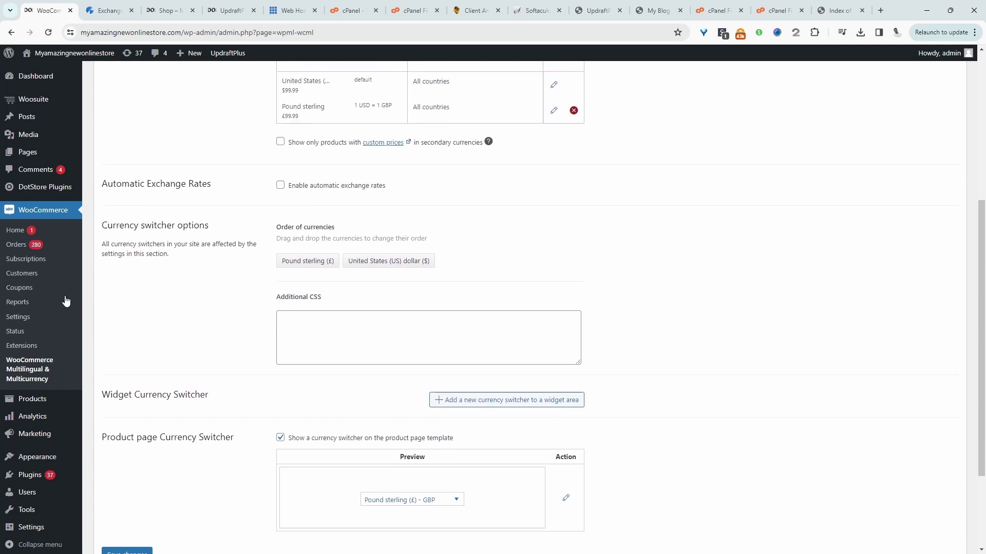
middle_click(35, 319)
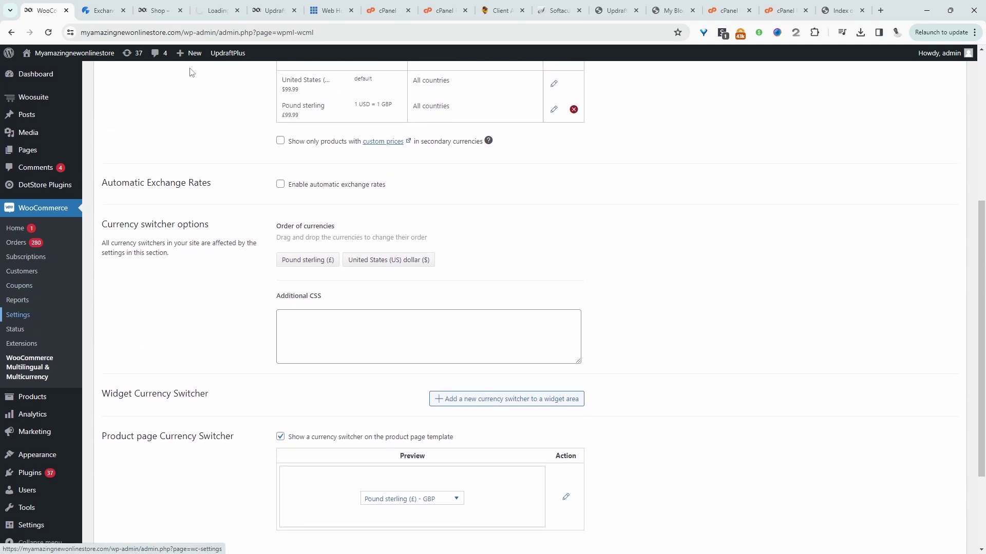
click(216, 11)
click(424, 234)
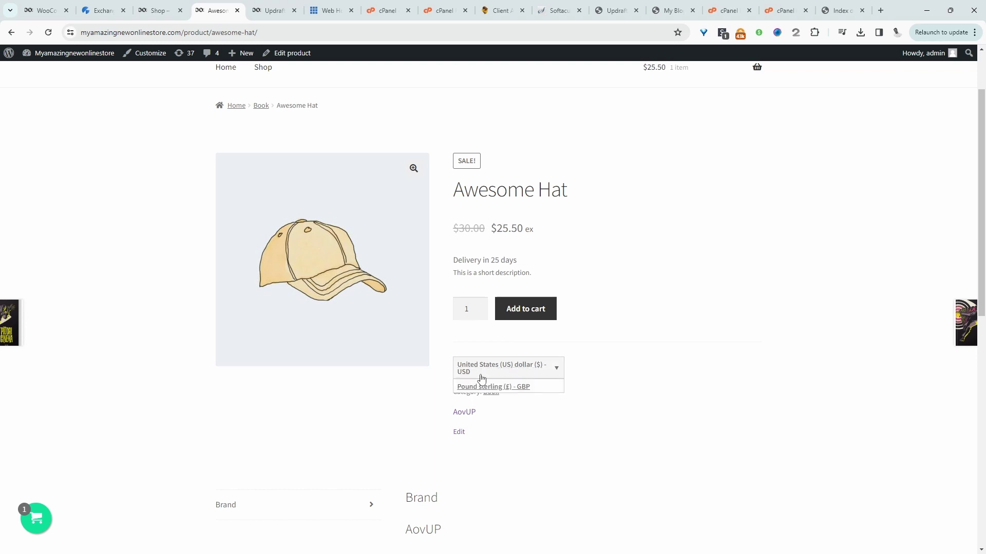
Step: Switch the Awesome Hat page to Pound sterling so it shows £25.50
click(488, 387)
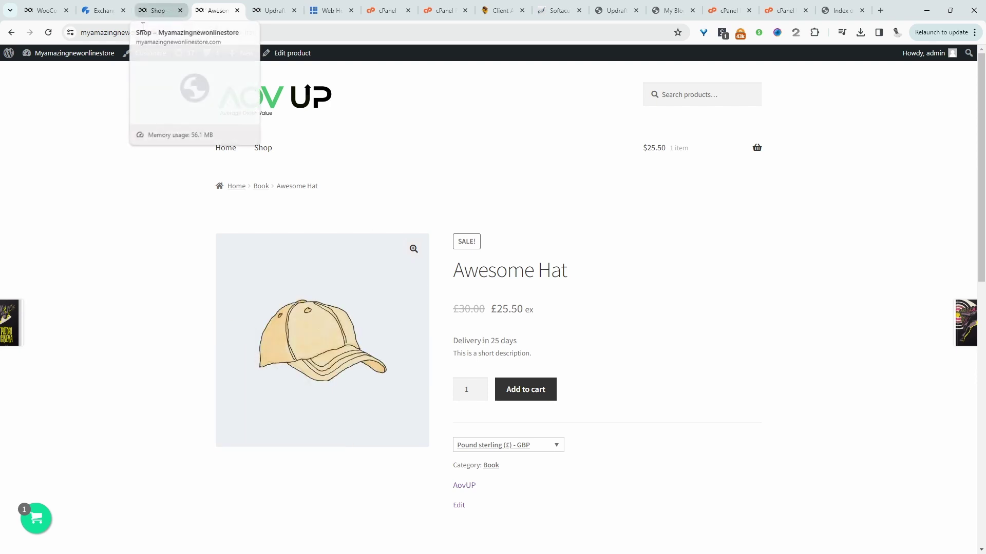
mouse_move(90, 66)
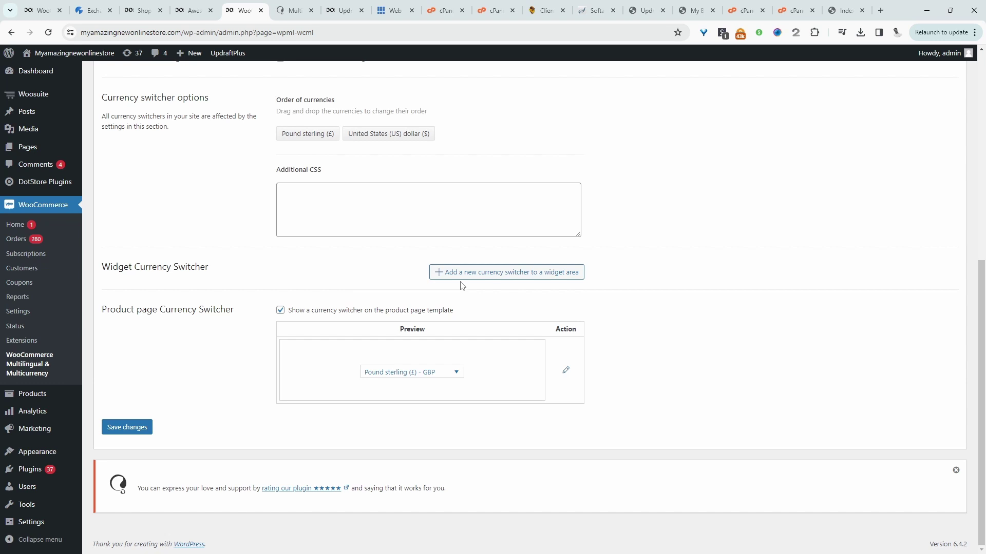
click(475, 273)
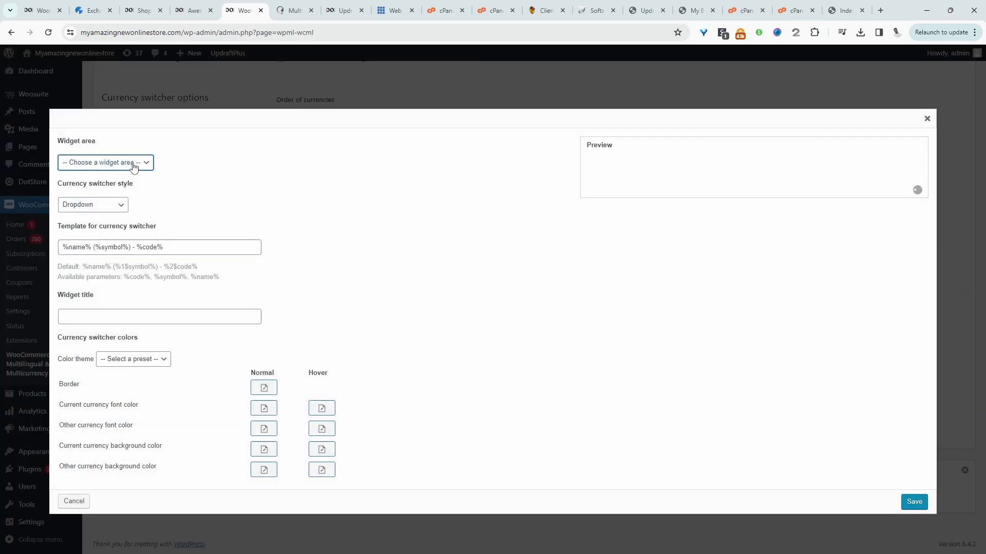
click(133, 167)
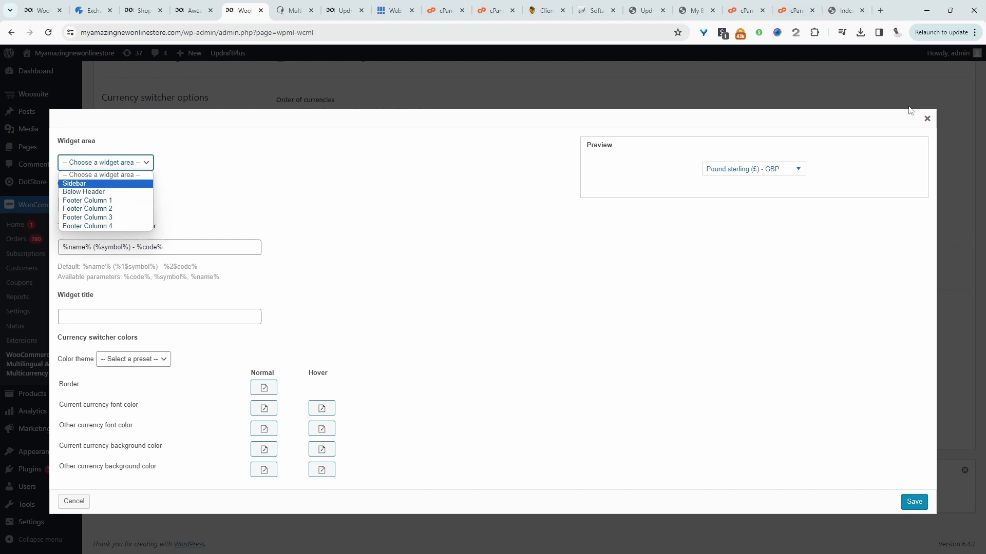
click(926, 118)
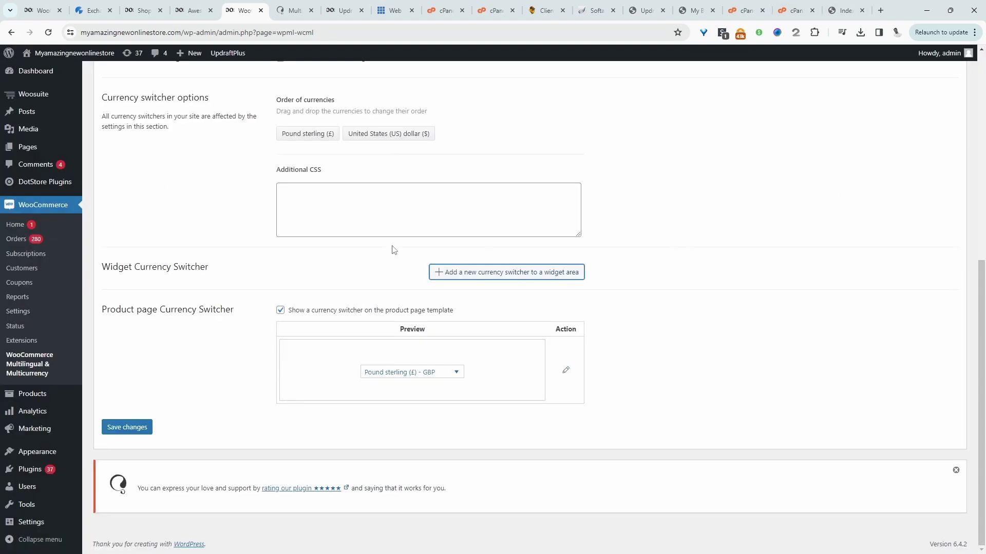
scroll(382, 299, up, 7)
Step: Copy the [currency_switcher] shortcode from the WPML multicurrency docs and return to Awesome Hat
click(451, 144)
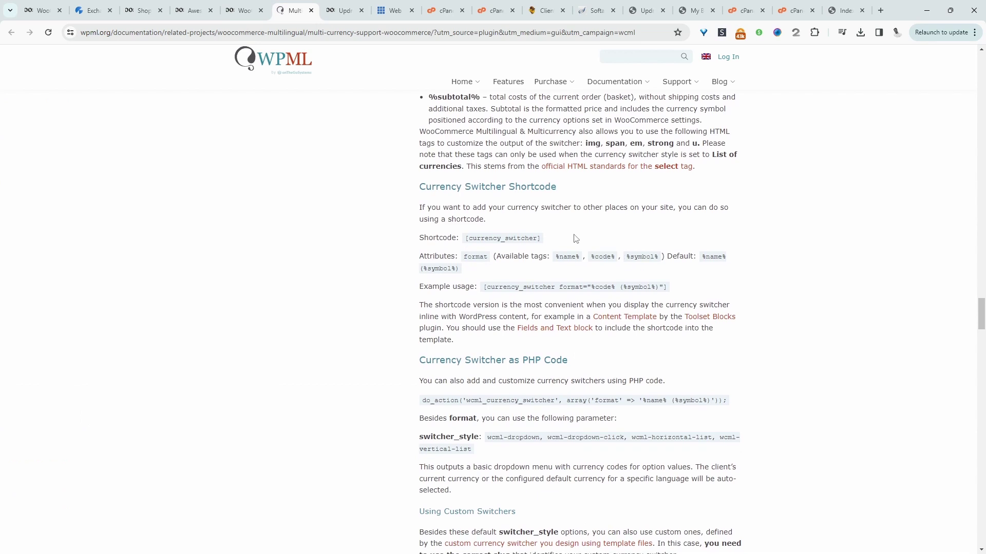
drag(552, 242, 460, 231)
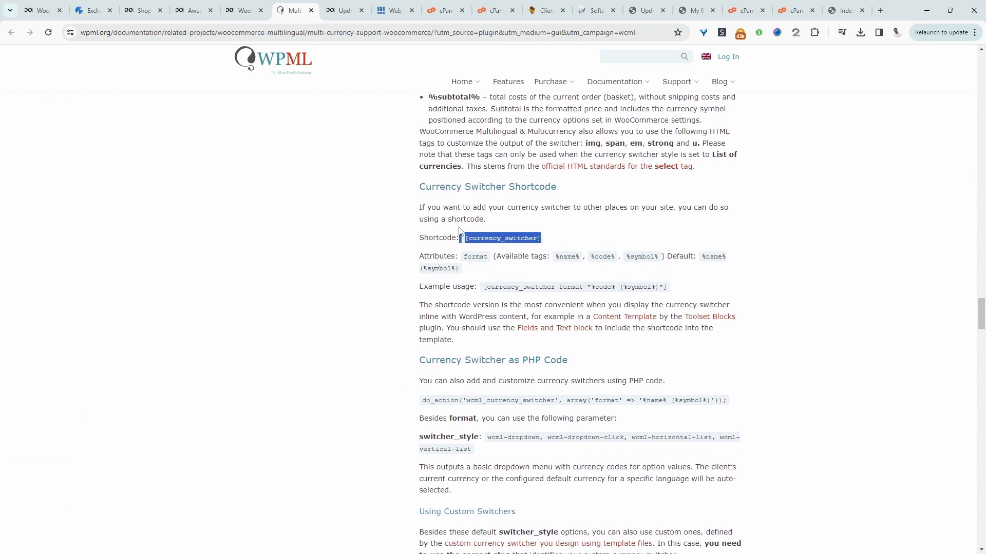
right_click(471, 240)
click(498, 250)
click(144, 11)
click(197, 10)
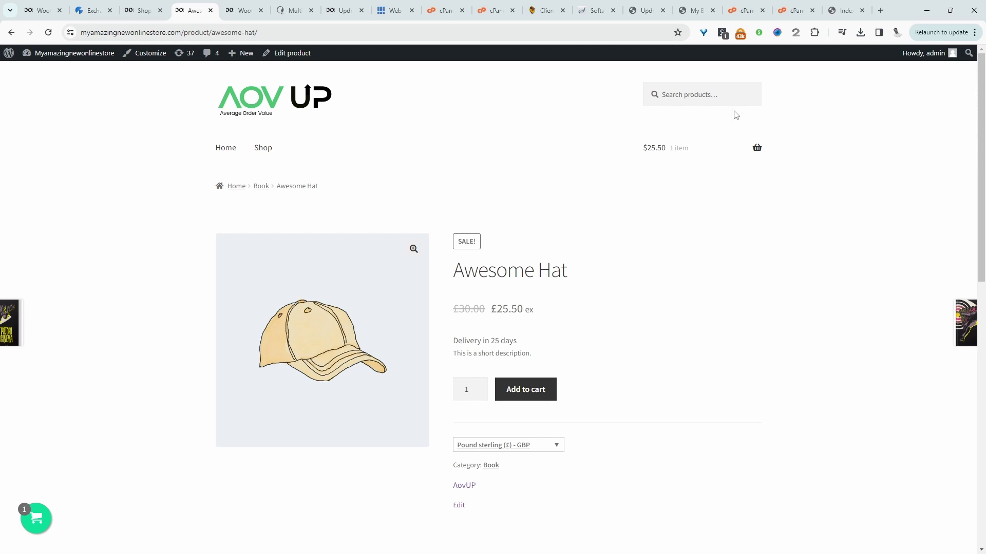
Step: In the Customizer, add a Shortcode block containing [currency_switcher] to the Sidebar
click(148, 53)
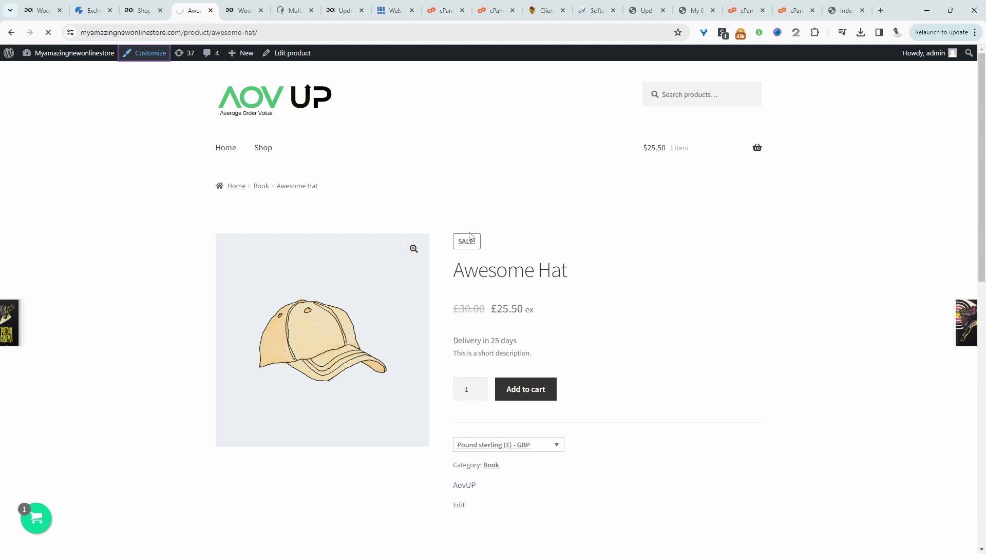
click(135, 345)
click(108, 124)
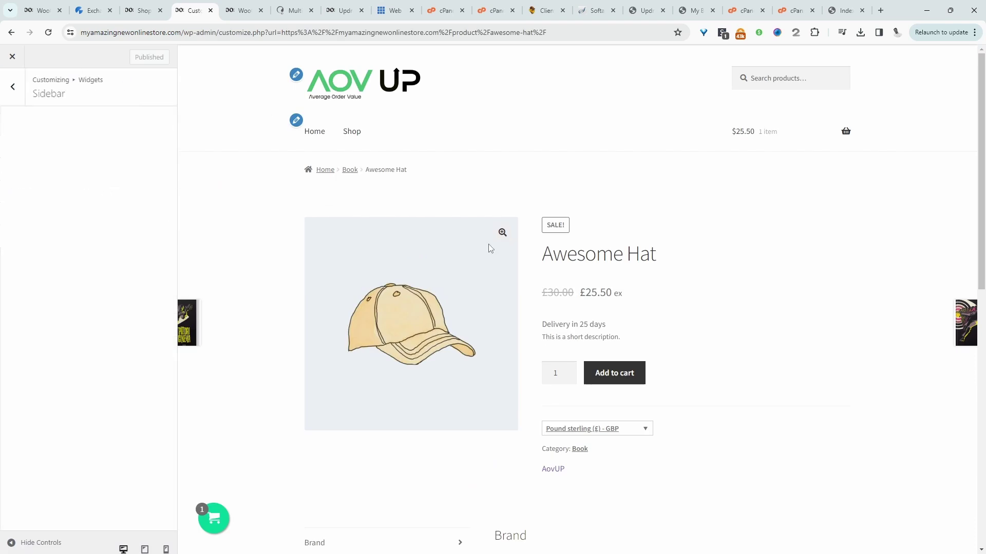
click(50, 197)
right_click(109, 206)
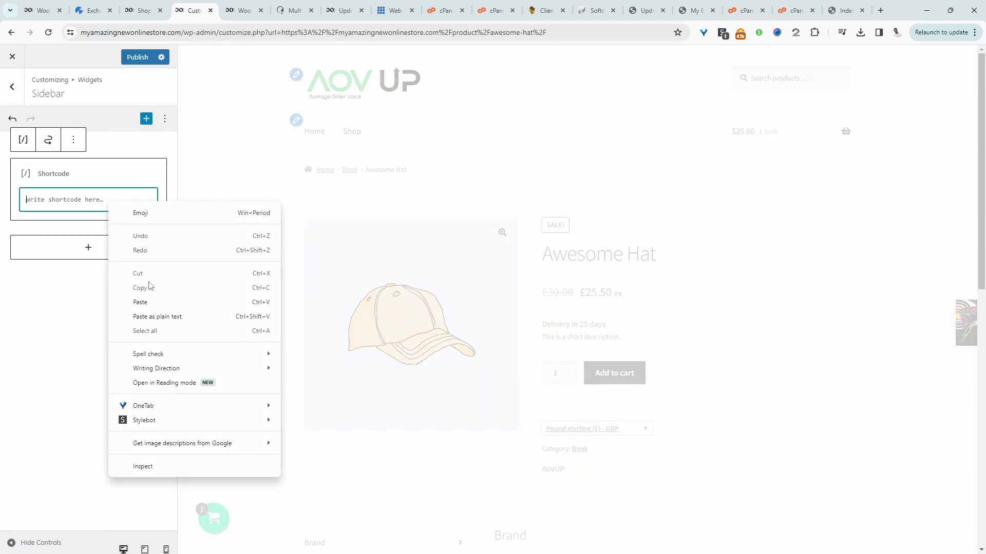
click(150, 303)
Step: Publish the changes and check the new sidebar currency switcher on the Awesome Hat page
click(137, 57)
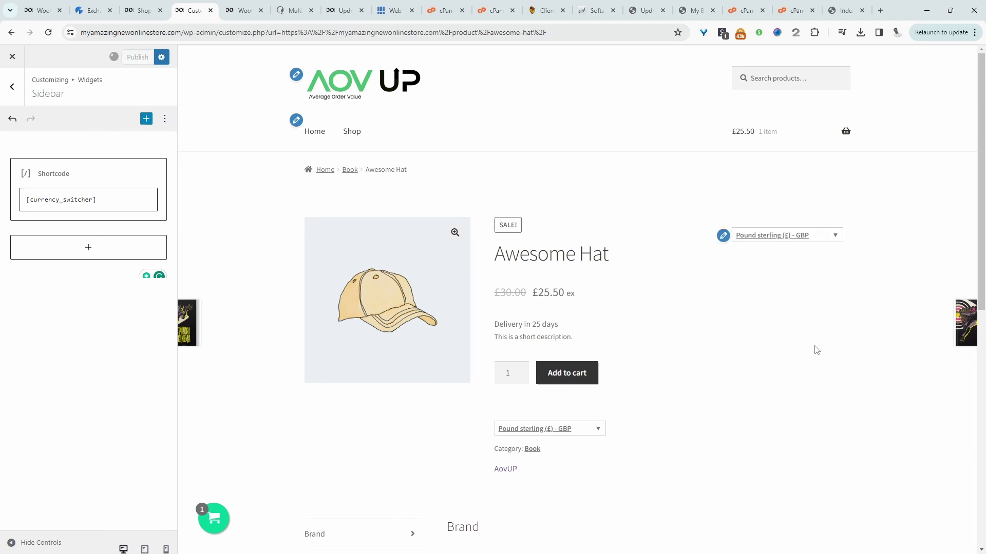
key(ctrl+shift+Tab)
click(738, 251)
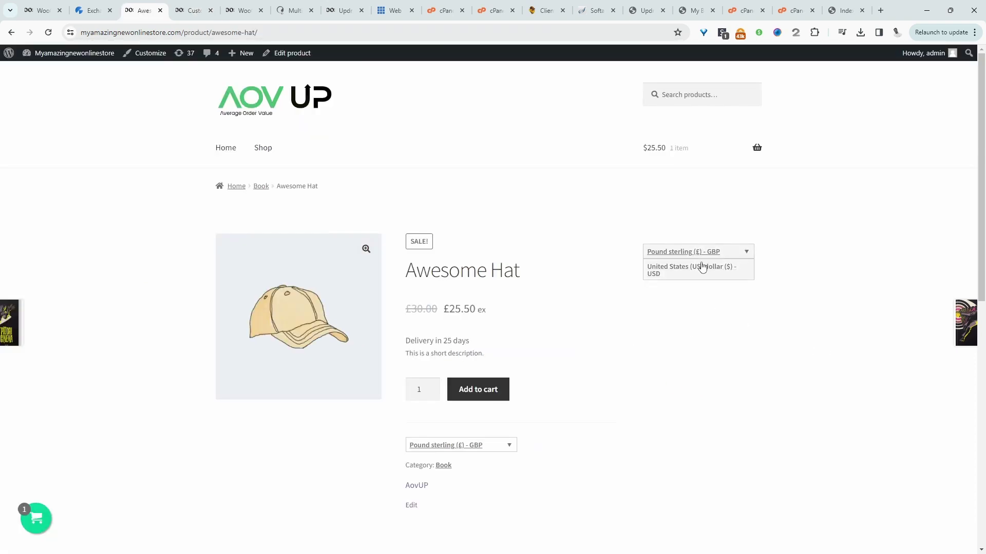